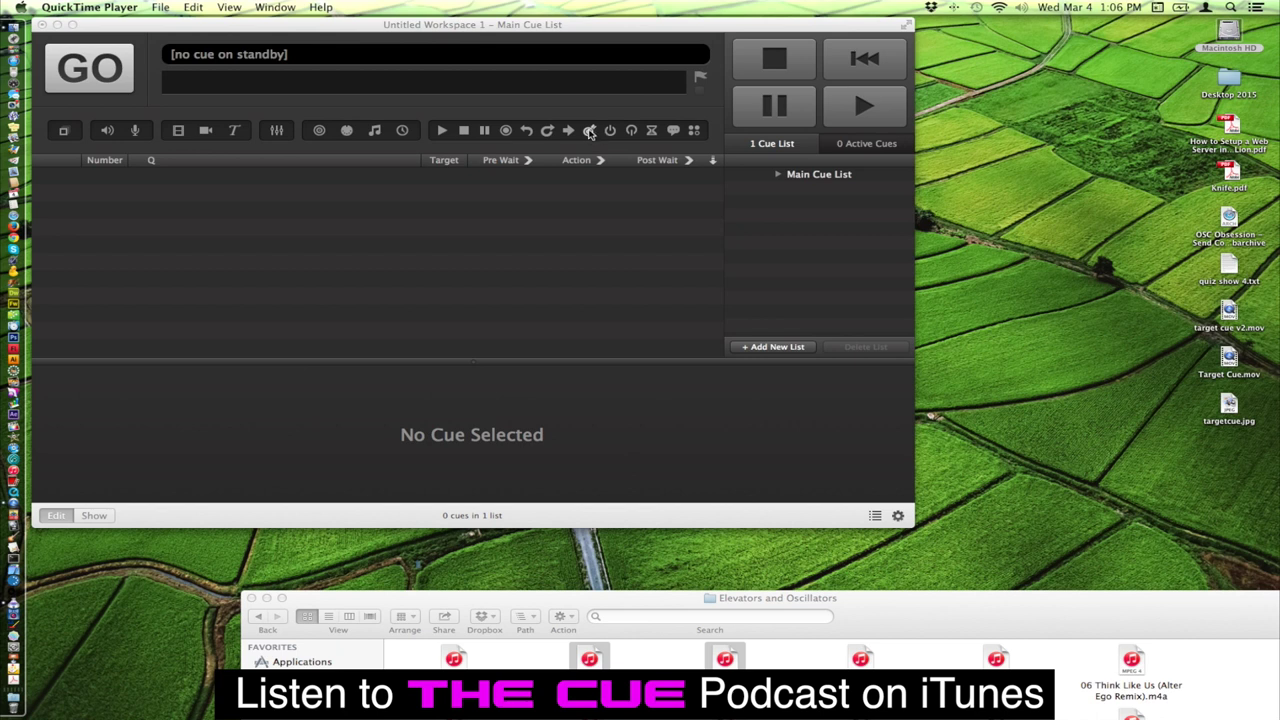
# Add Target cue 1 to the Main Cue List, review its Basics and Cue Number settings, then deselect it
pyautogui.click(590, 133)
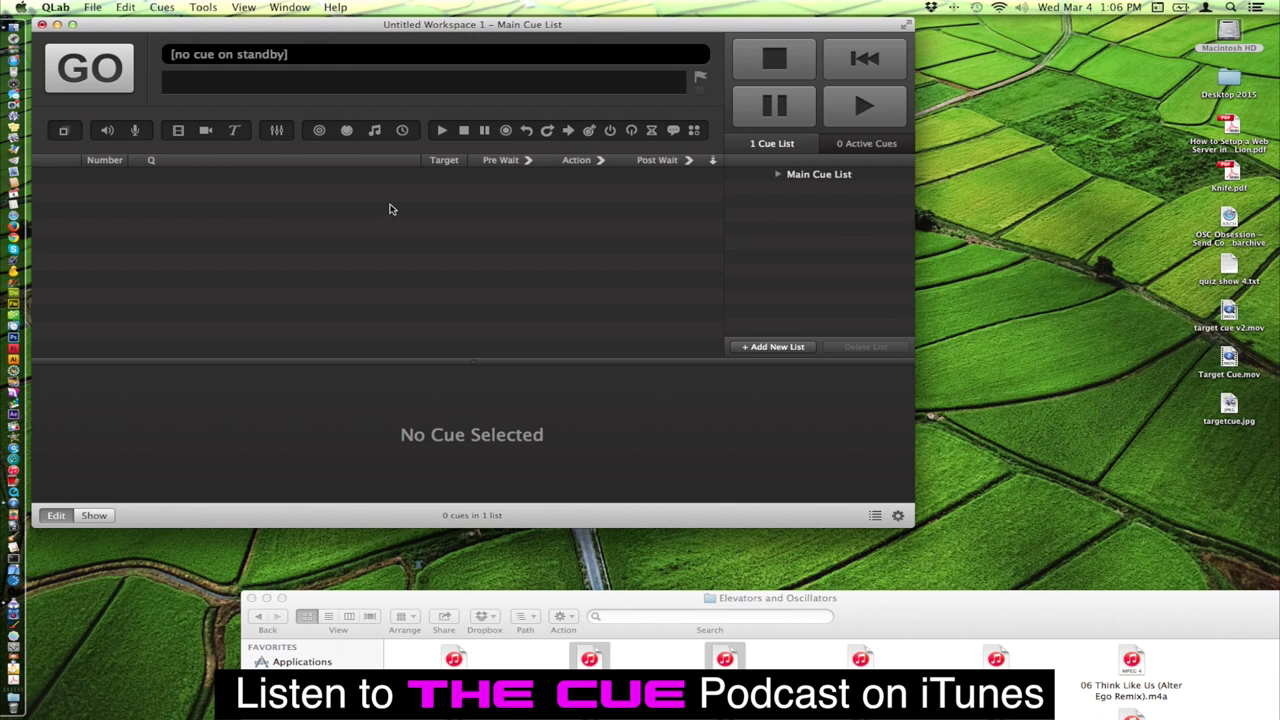
pyautogui.click(589, 130)
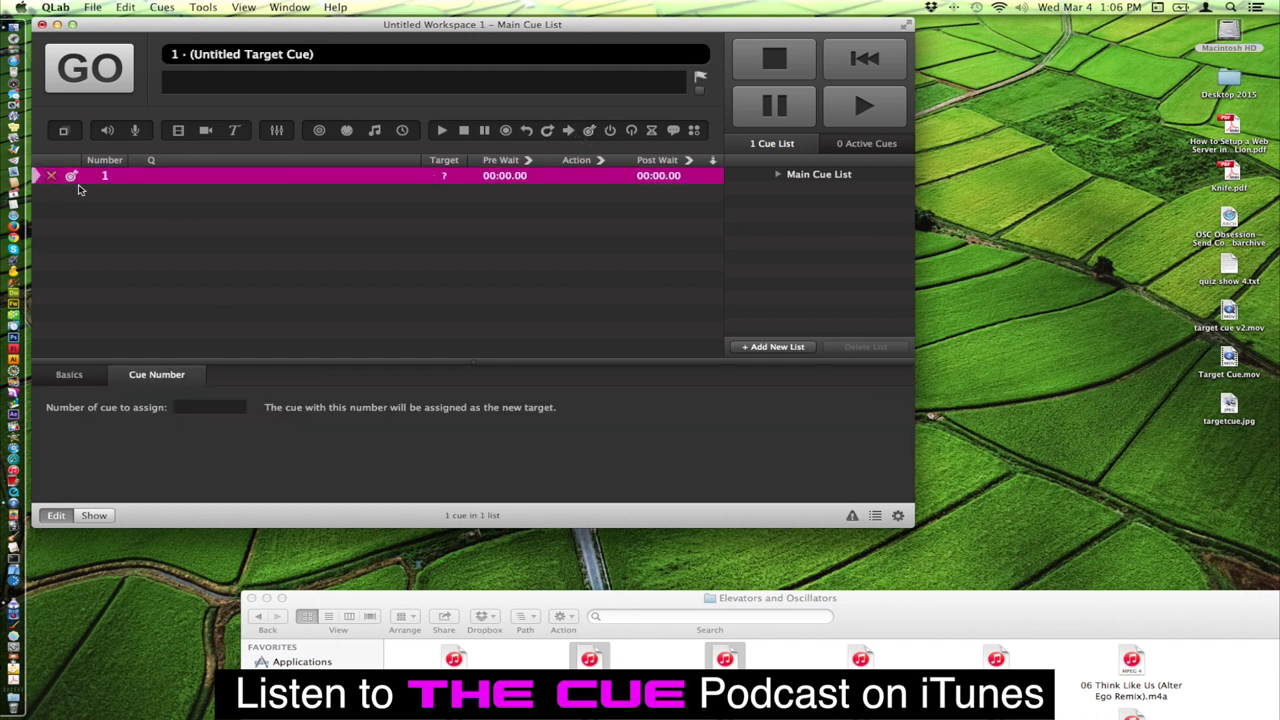
pyautogui.click(70, 375)
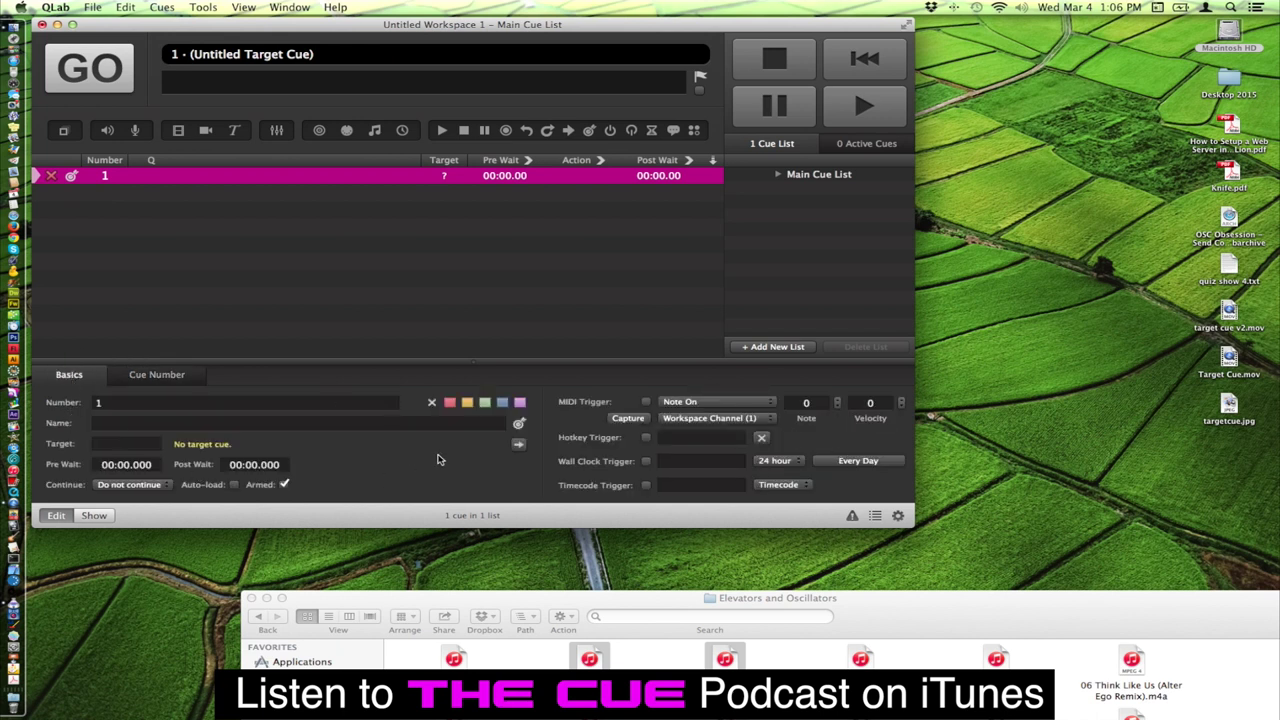
pyautogui.click(172, 379)
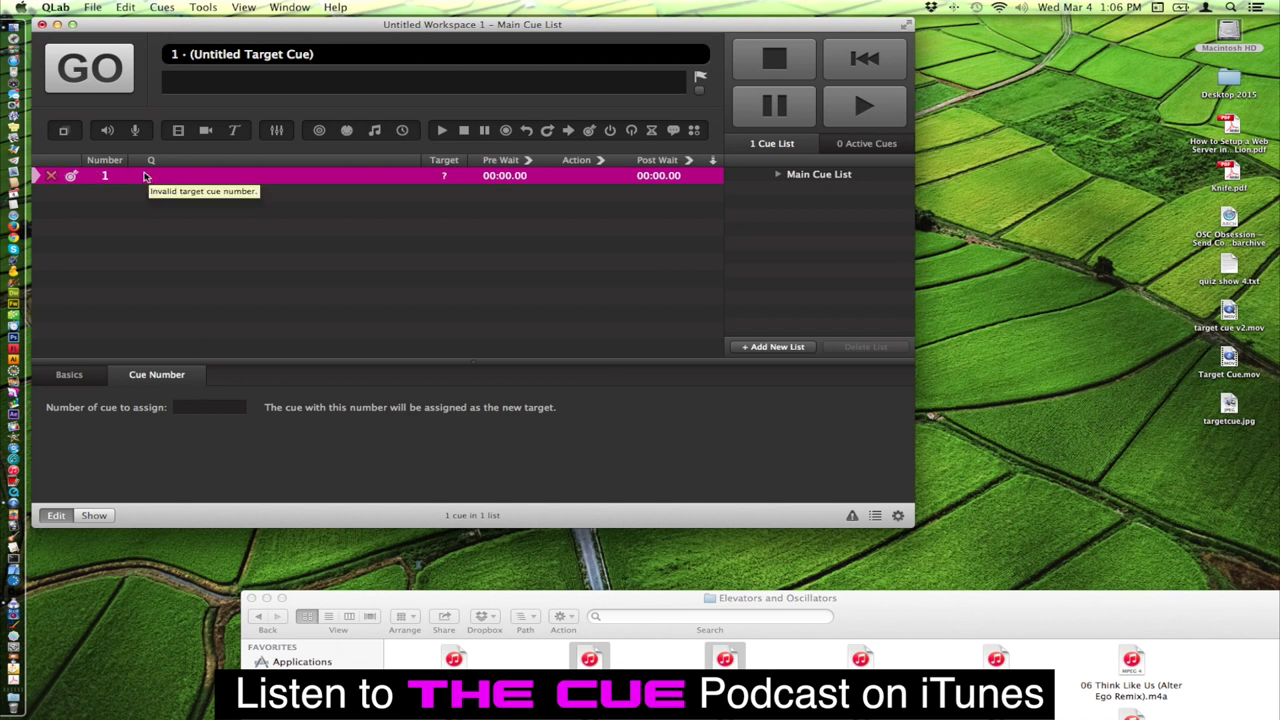
pyautogui.click(224, 231)
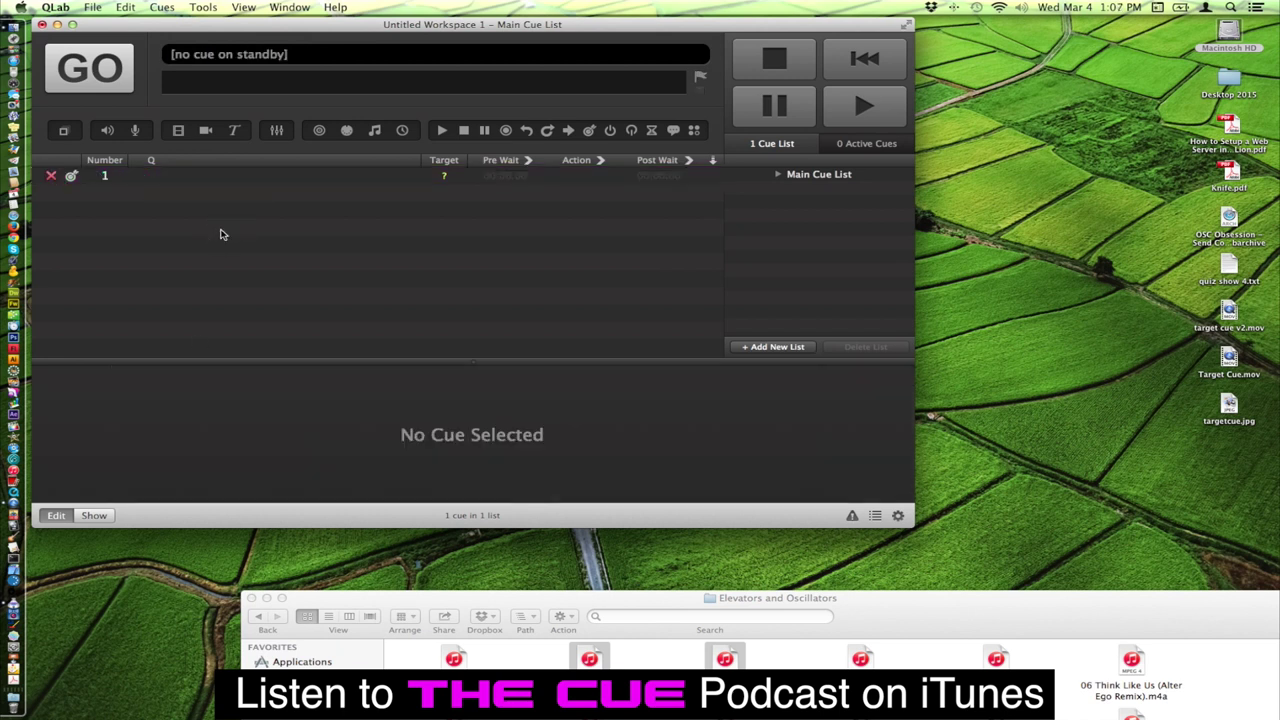
# Add Start cue 2 and assign it as Target cue 1's target
pyautogui.click(442, 131)
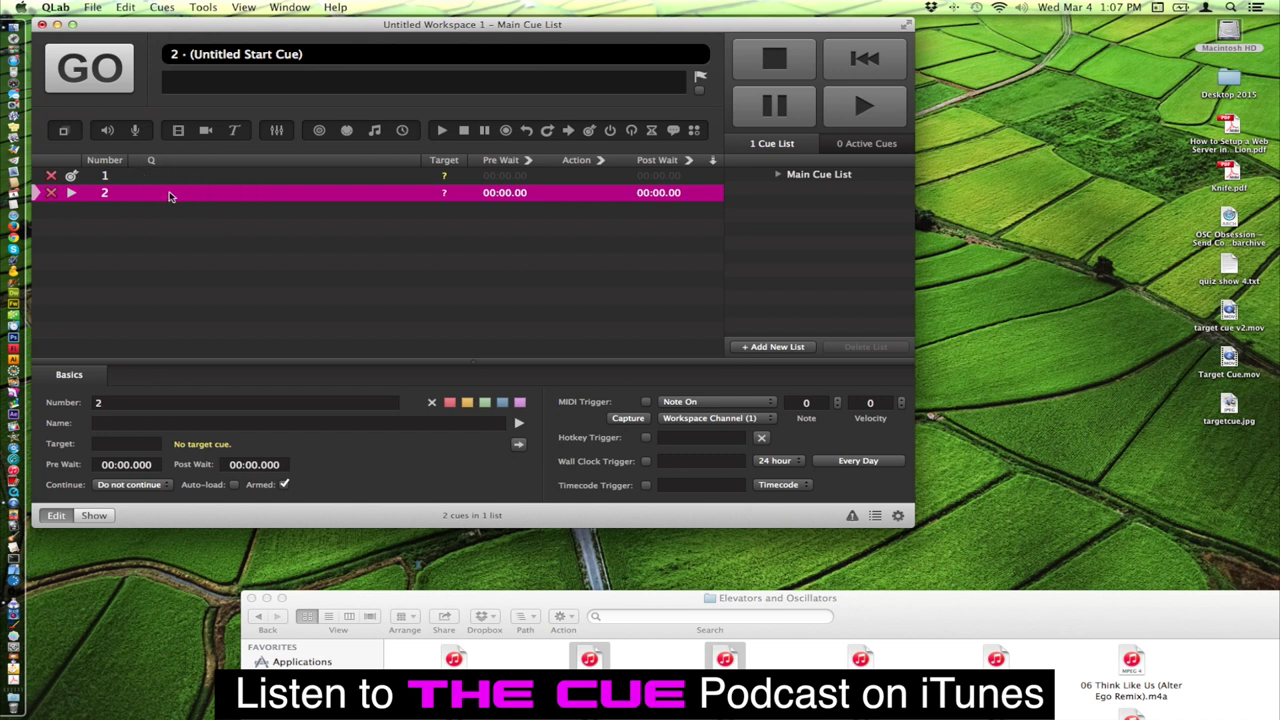
pyautogui.moveTo(170, 197); pyautogui.dragTo(184, 180)
pyautogui.click(150, 176)
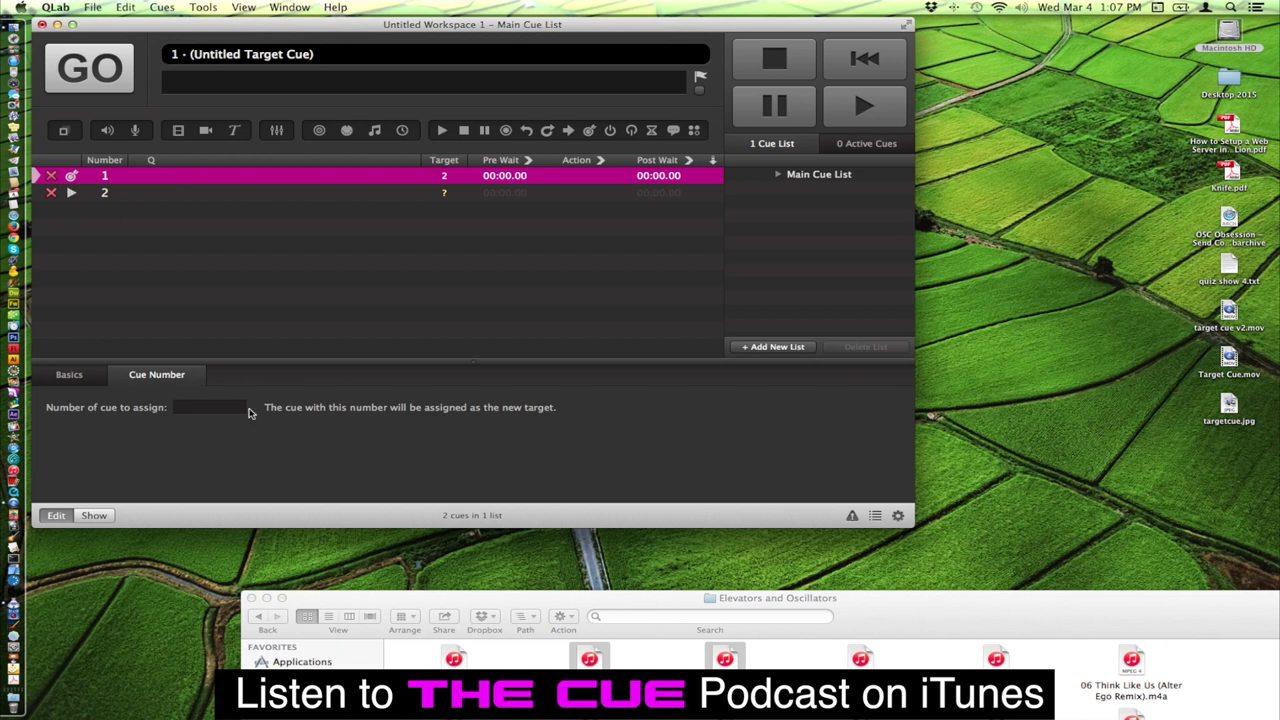
pyautogui.click(158, 195)
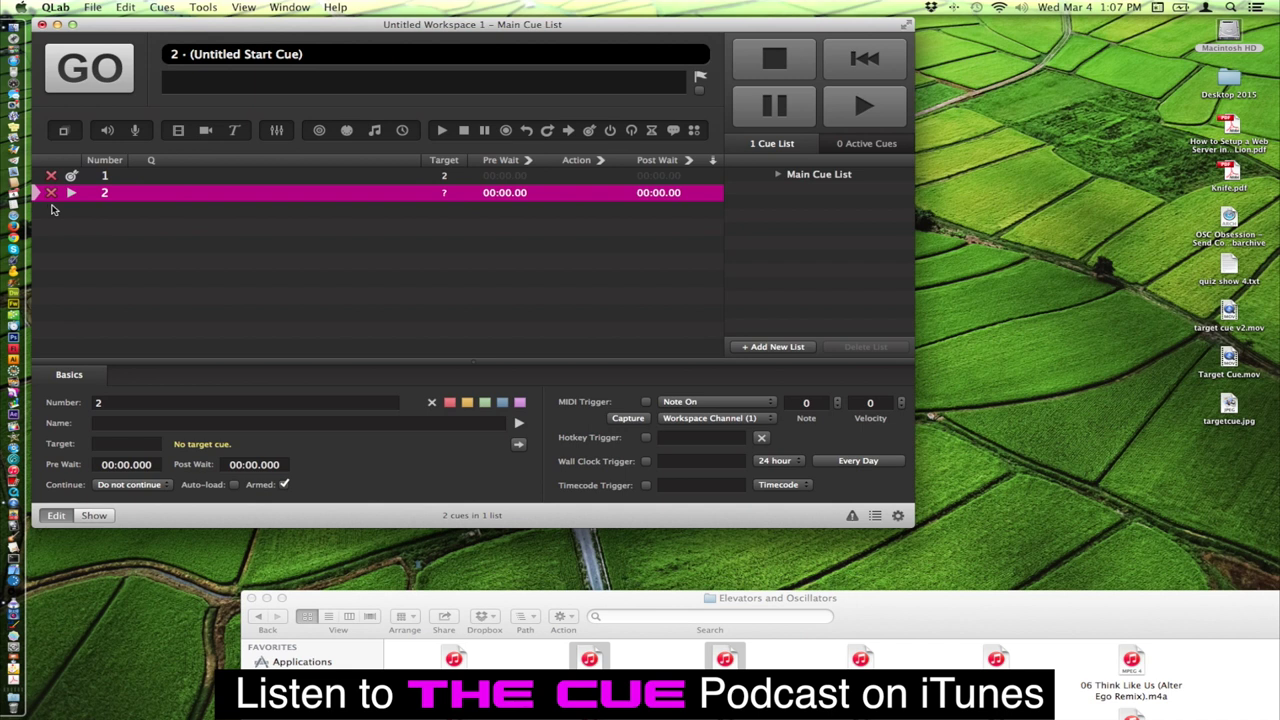
# Drag two music files from Finder in as audio cues 3 and 4, then point Start cue 2 at cue 3
pyautogui.click(652, 656)
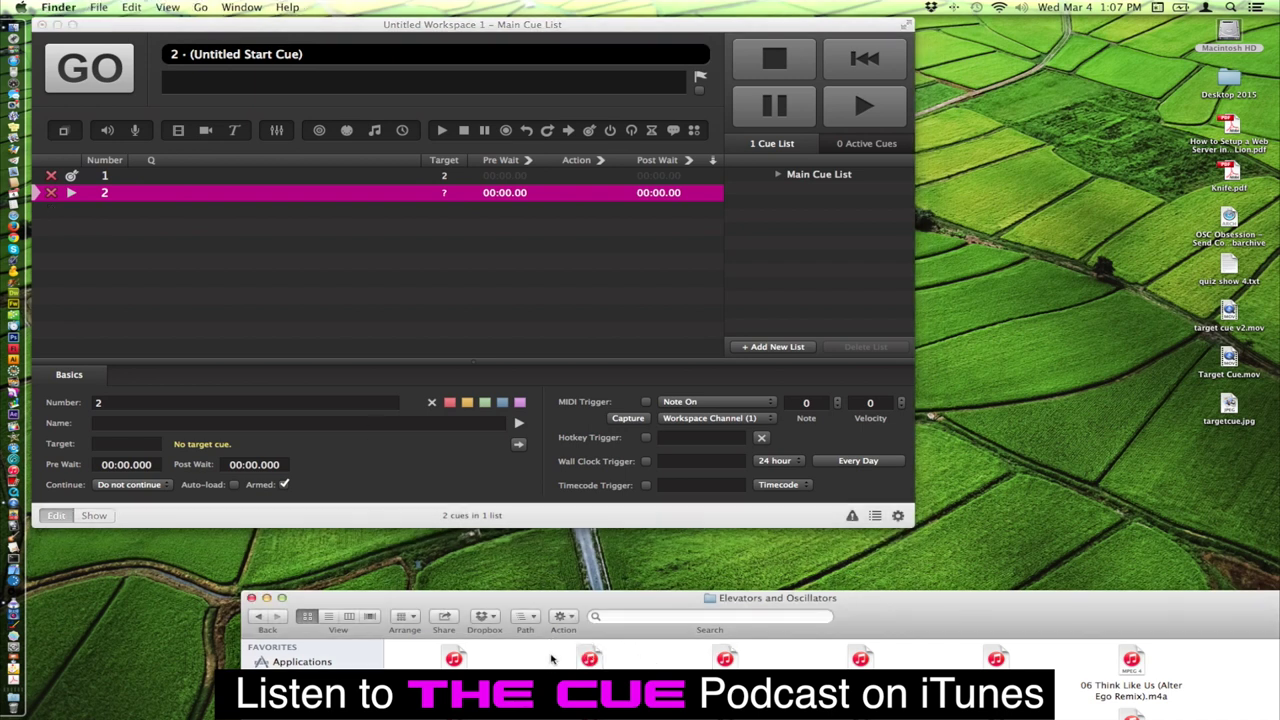
pyautogui.moveTo(549, 656); pyautogui.dragTo(755, 664)
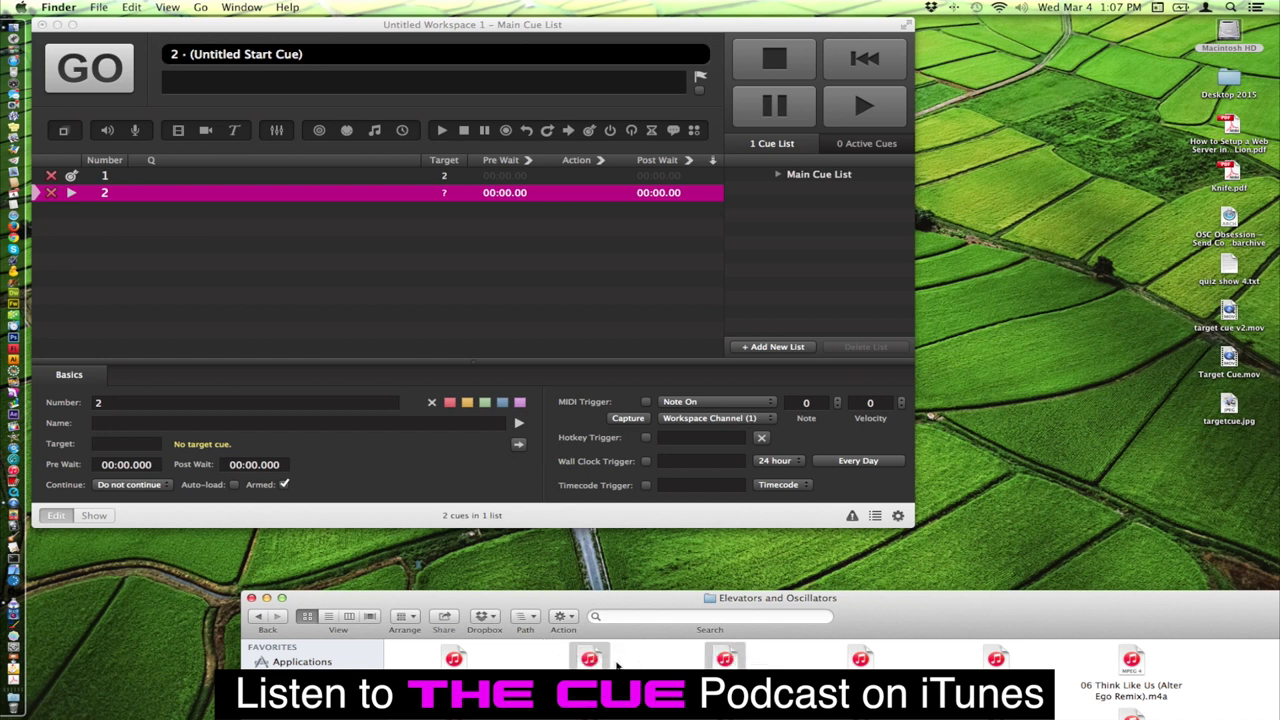
pyautogui.moveTo(587, 656); pyautogui.dragTo(215, 274)
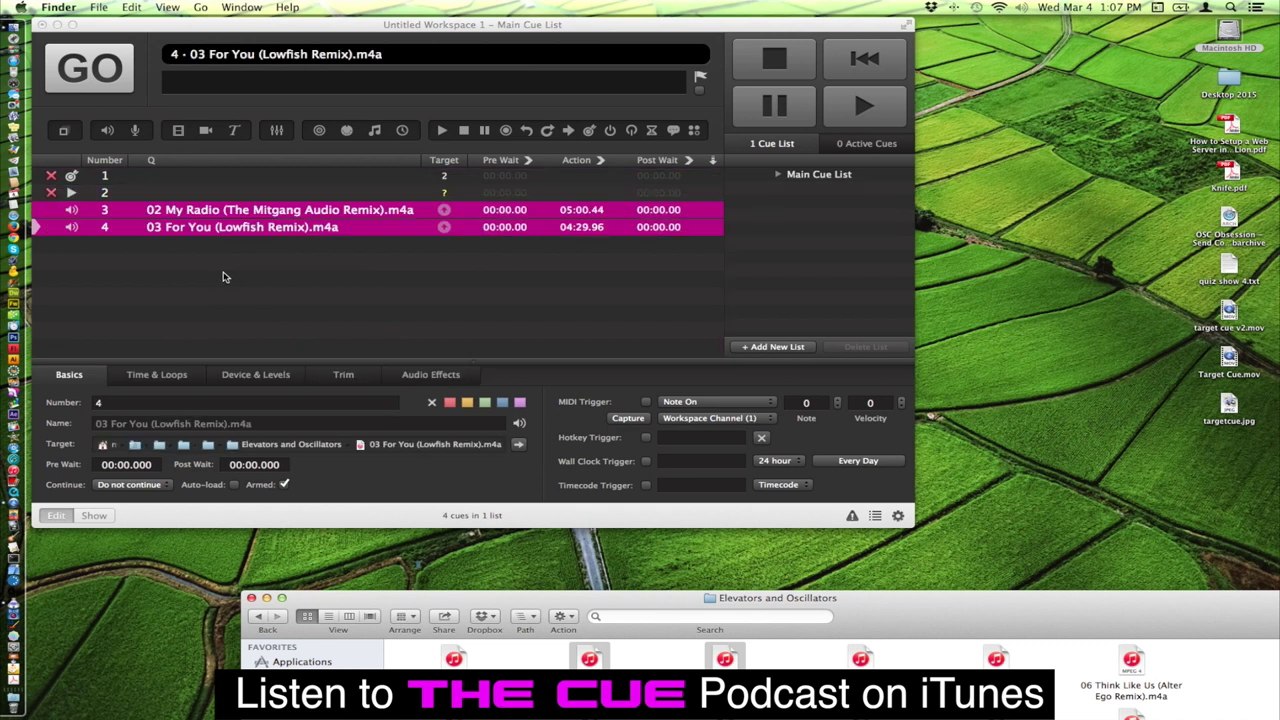
pyautogui.click(118, 279)
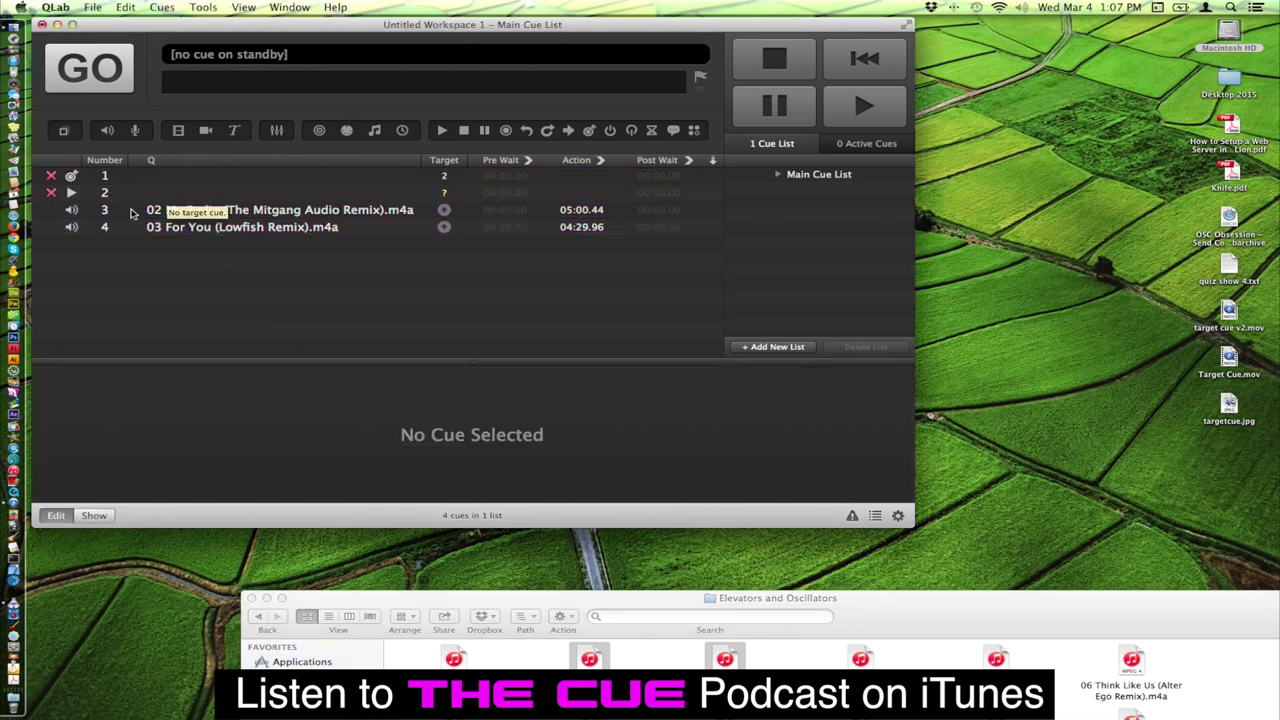
pyautogui.moveTo(122, 214); pyautogui.dragTo(158, 193)
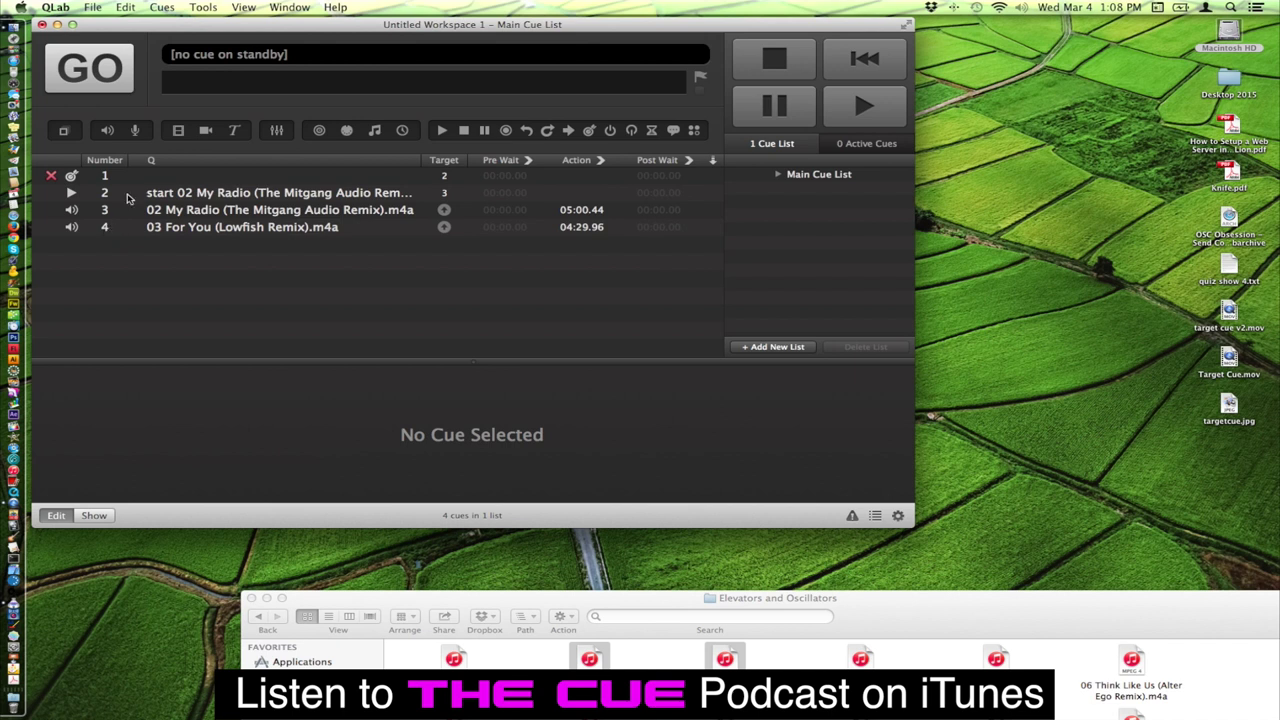
# Set Target cue 1 to assign cue 4 as the new target
pyautogui.click(165, 179)
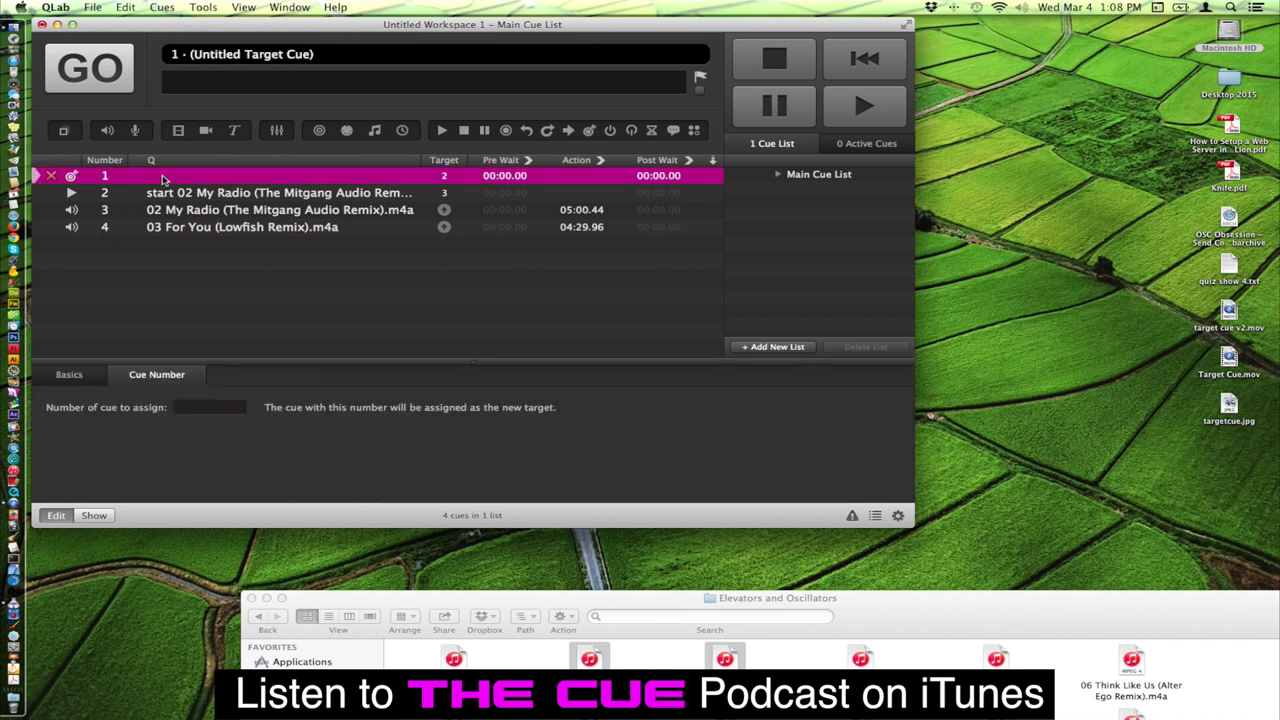
pyautogui.click(207, 407)
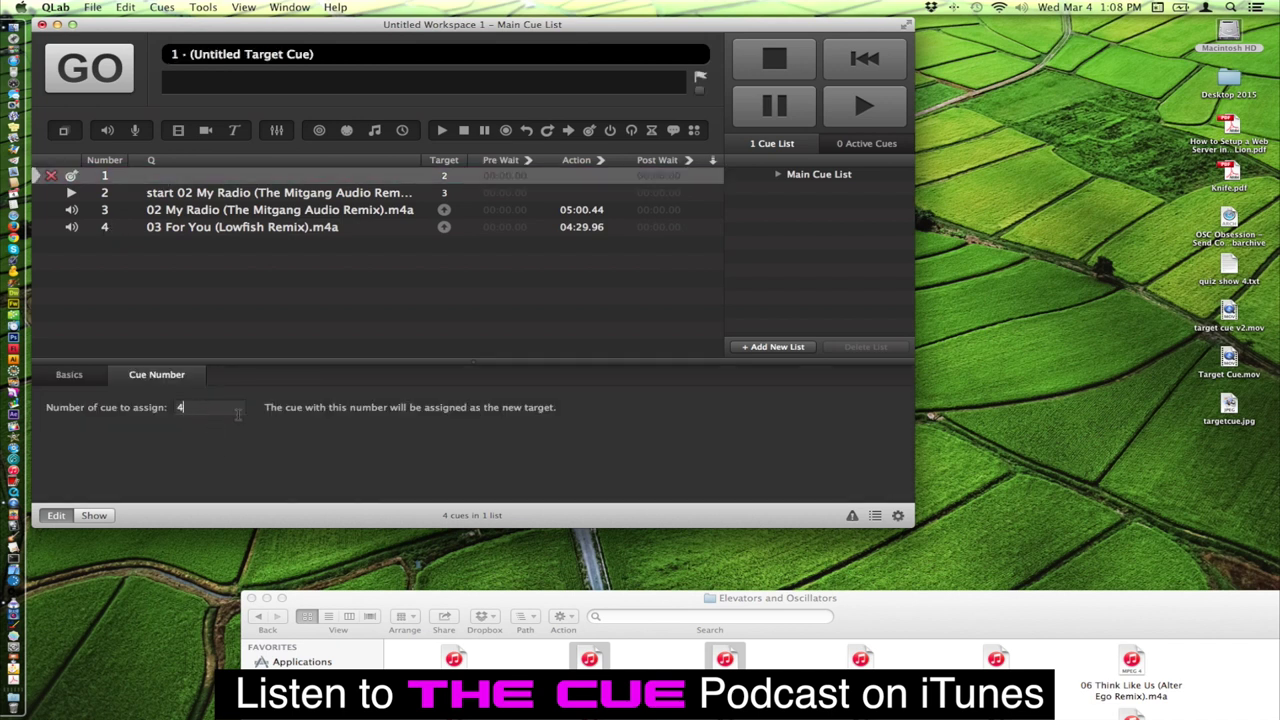
pyautogui.click(181, 269)
# Move Target cue 1 below cue 4 at the bottom of the list, then select Start cue 2
pyautogui.click(190, 175)
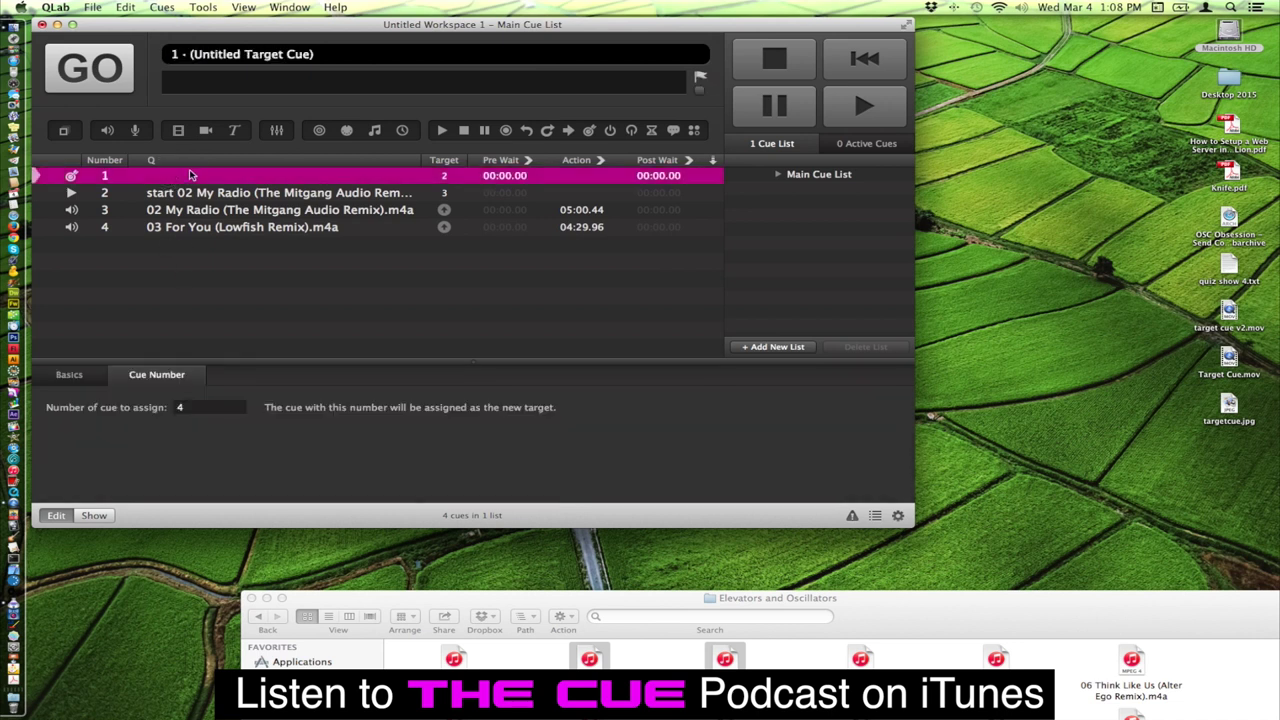
pyautogui.moveTo(196, 176); pyautogui.dragTo(157, 254)
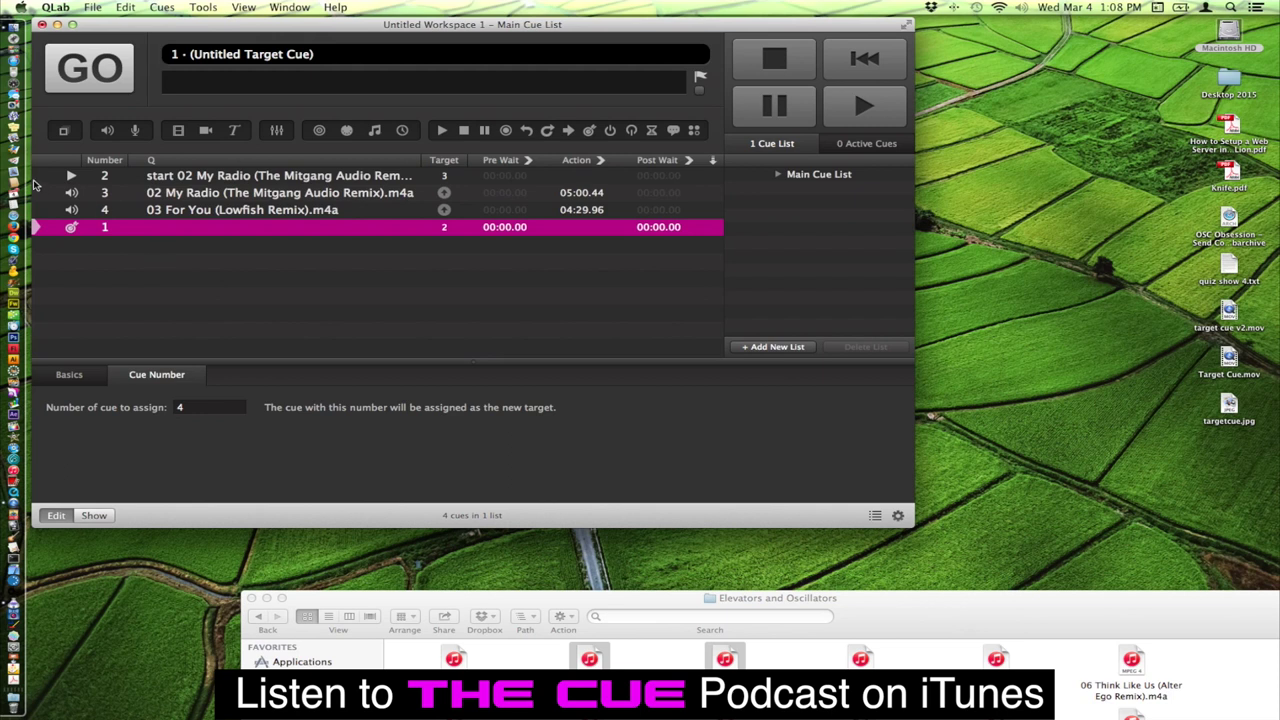
pyautogui.click(55, 177)
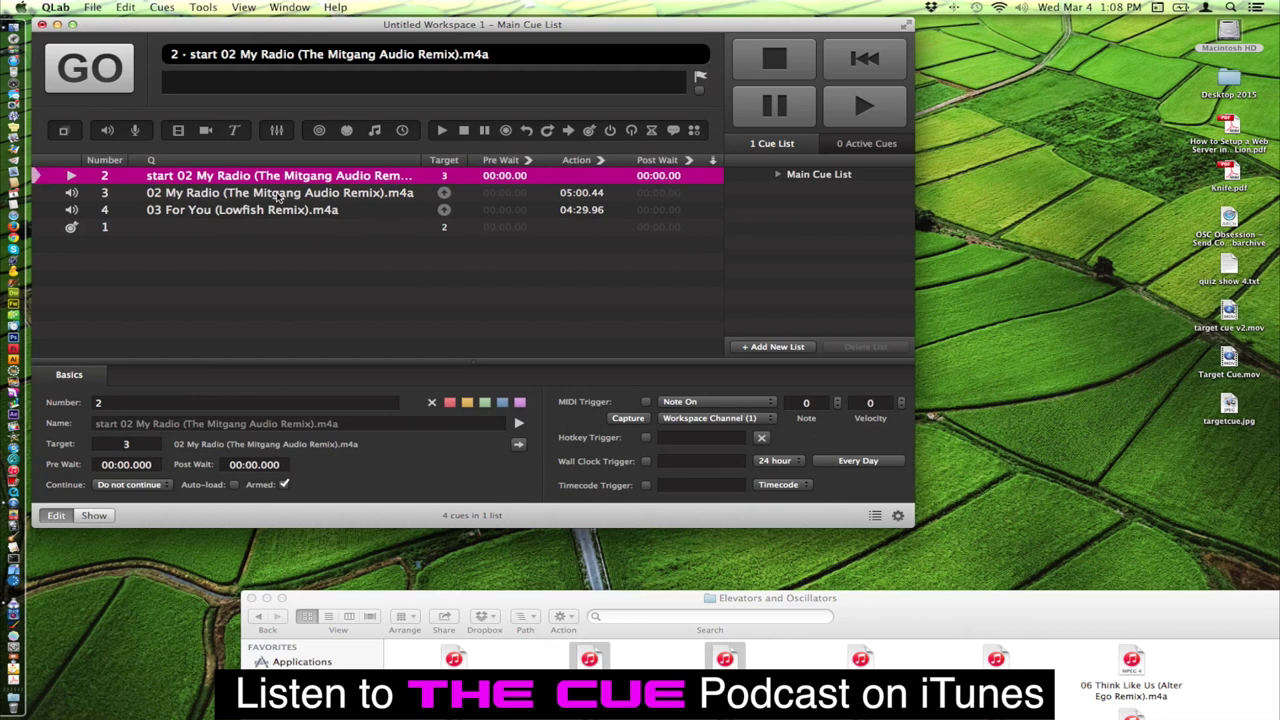
# Fire Start cue 2 to play cue 3's My Radio track, adjust volume, stop it, and select Target cue 1
pyautogui.click(95, 72)
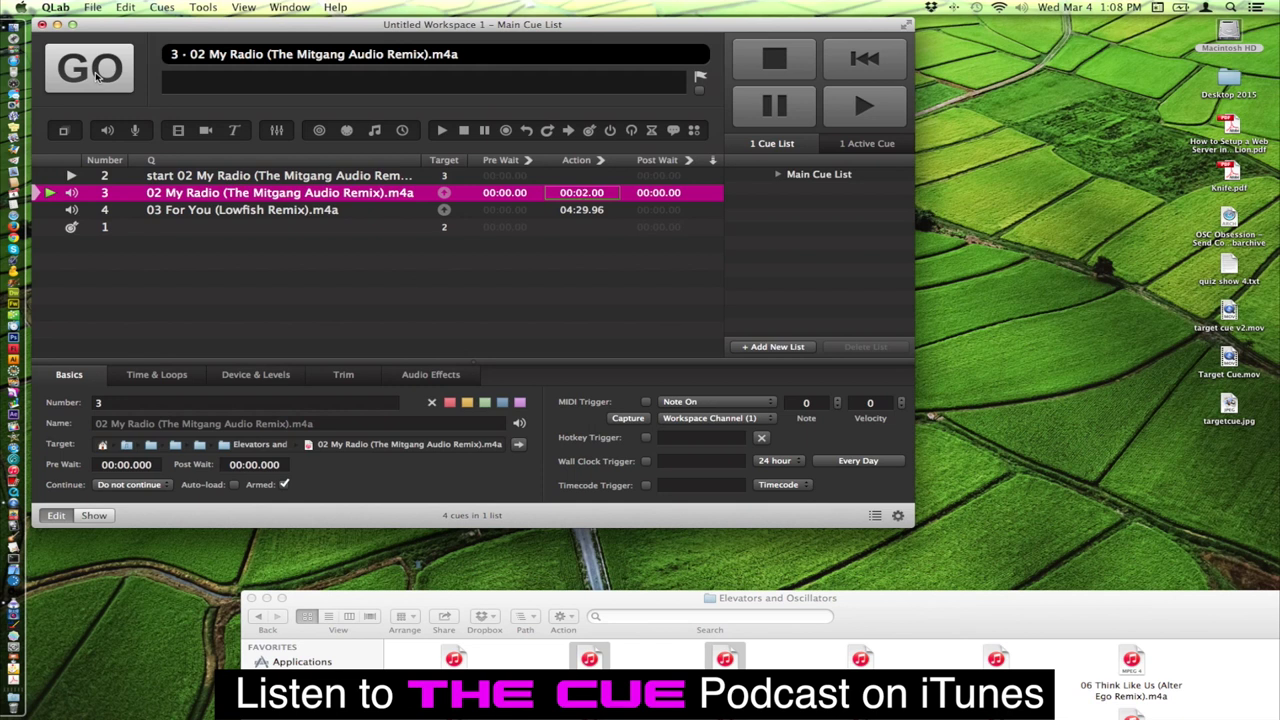
pyautogui.press('XF86AudioRaiseVolume')
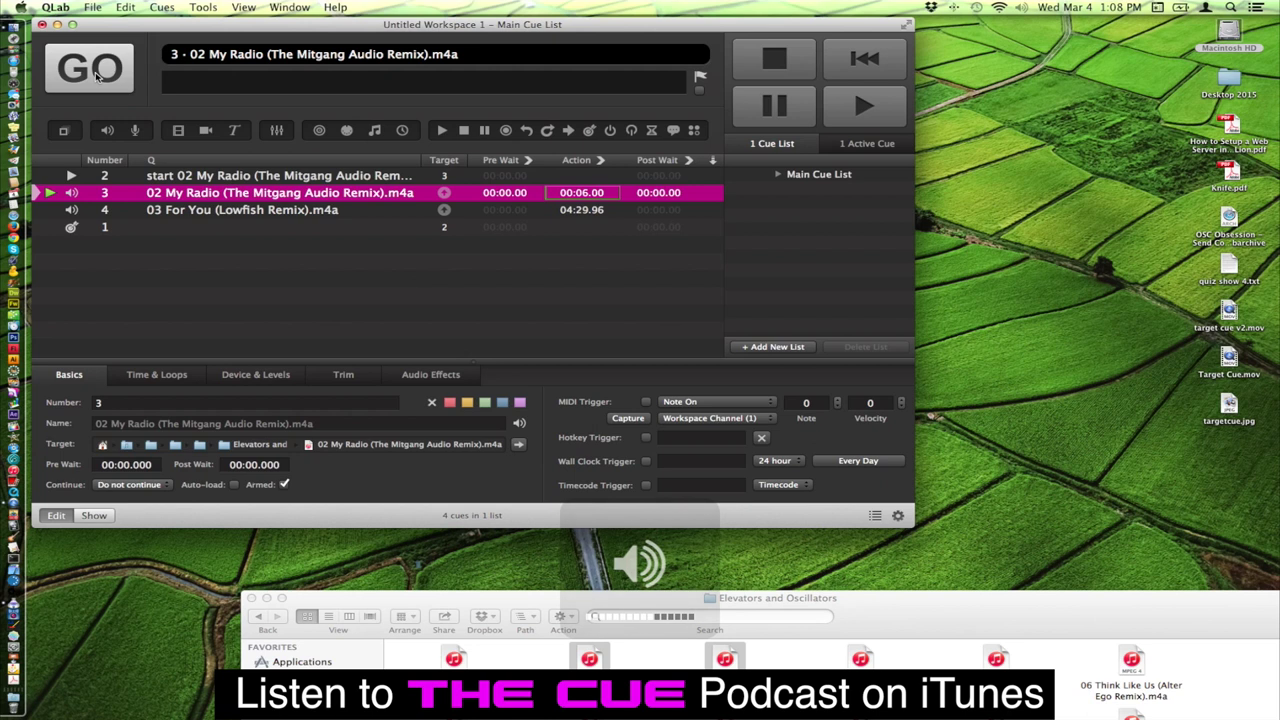
pyautogui.press('XF86AudioLowerVolume')
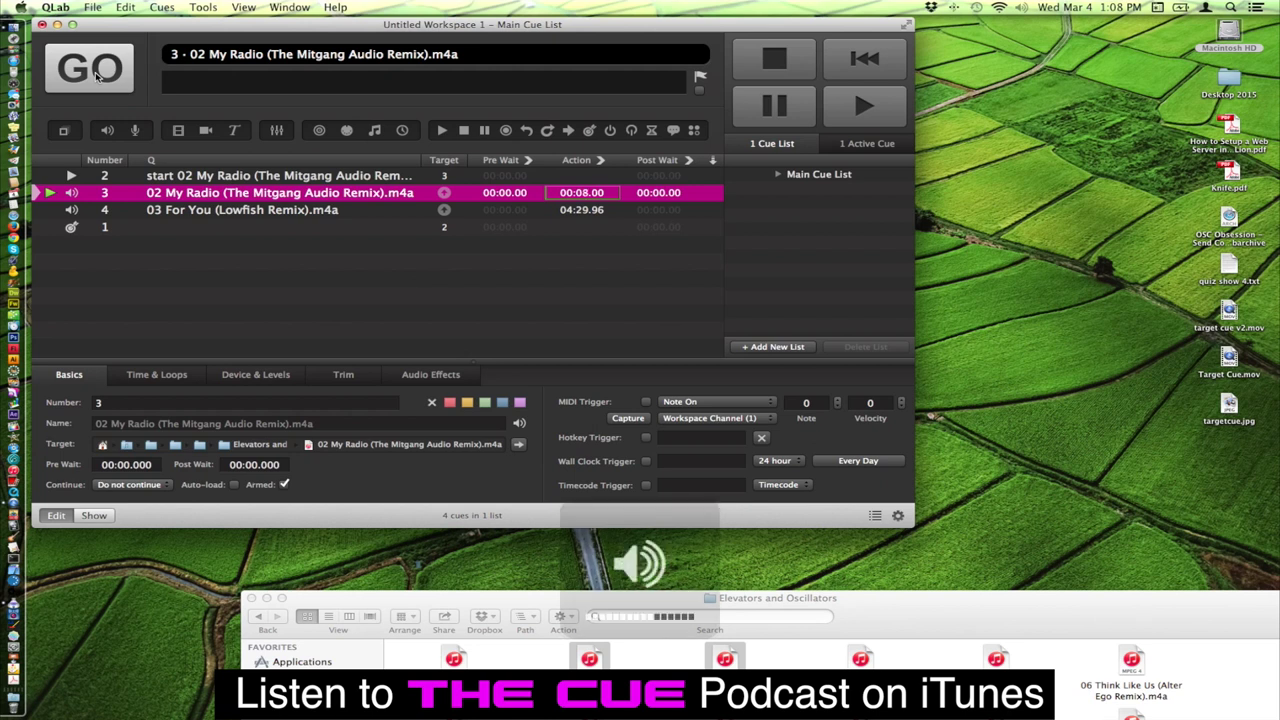
pyautogui.click(775, 58)
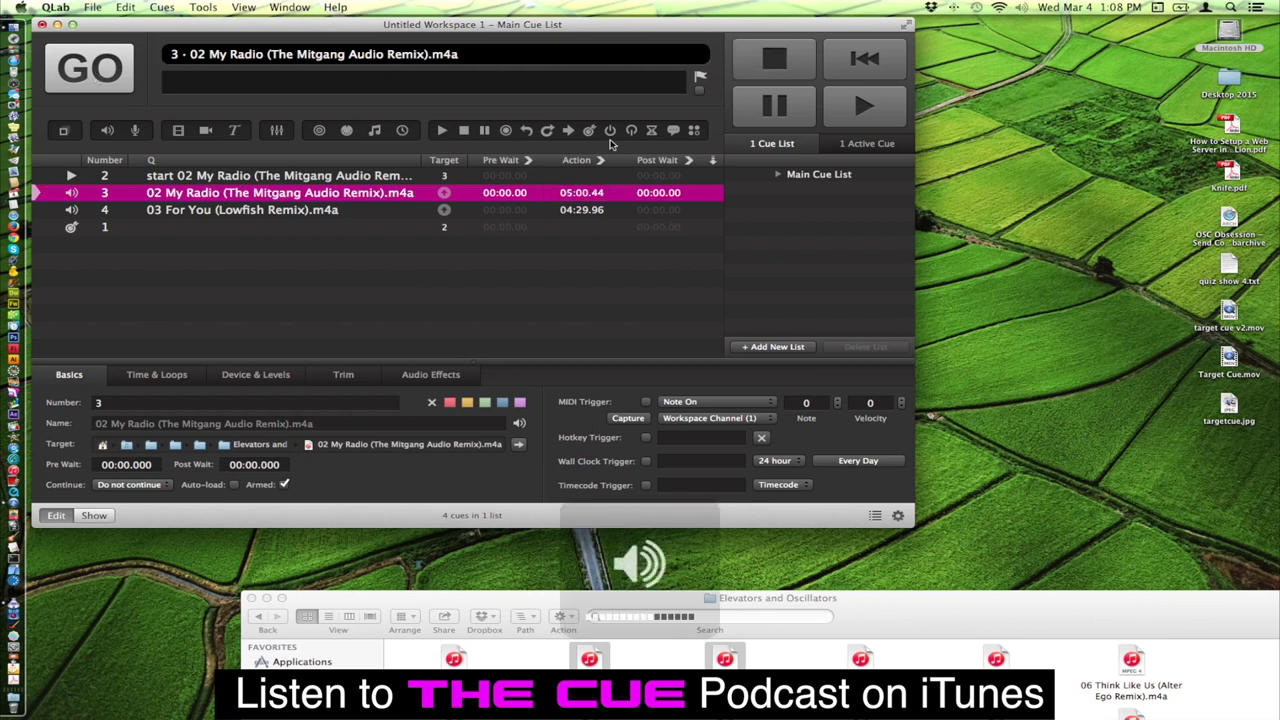
pyautogui.click(57, 231)
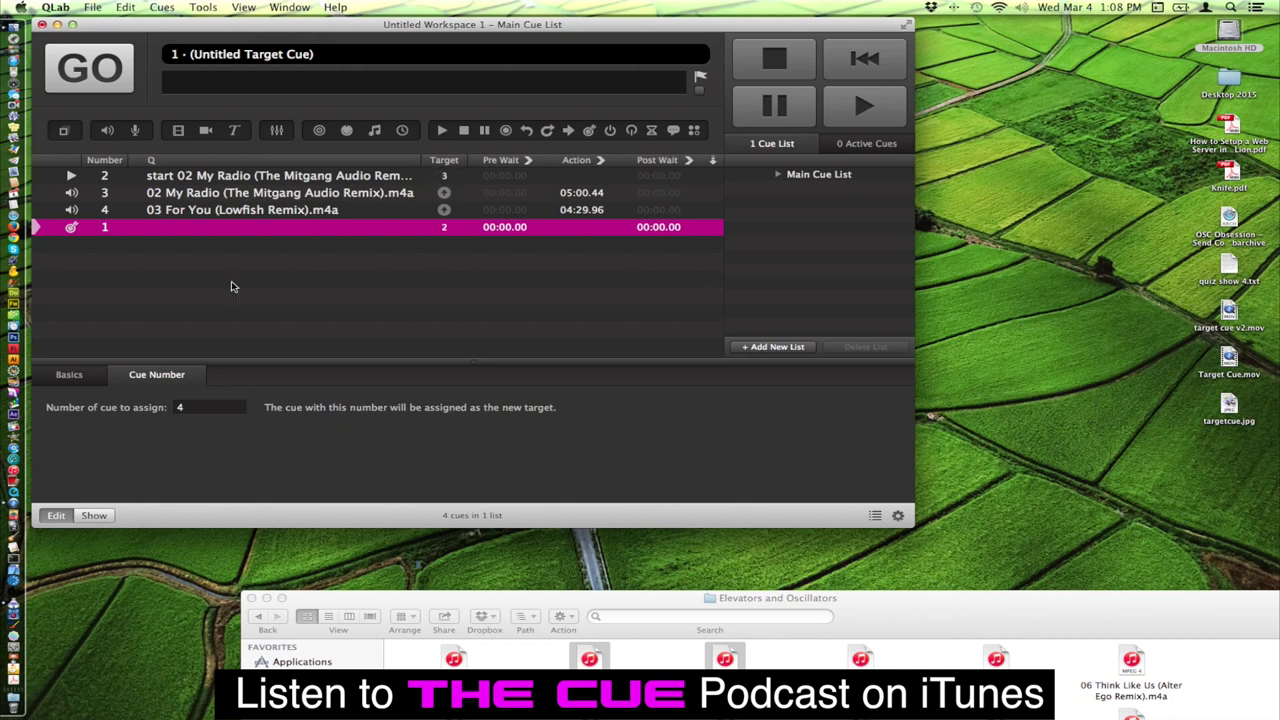
# Fire Target cue 1 to retarget cue 2 to cue 4, then play and stop the For You track
pyautogui.click(104, 76)
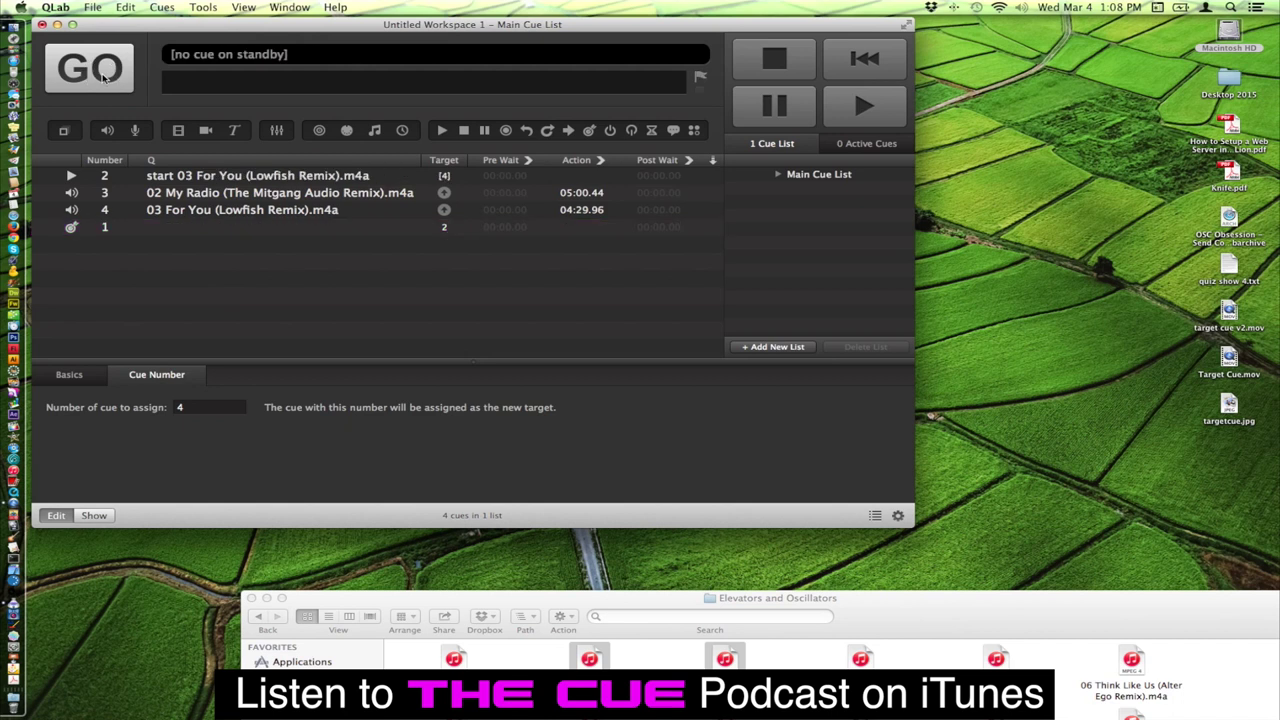
pyautogui.click(56, 181)
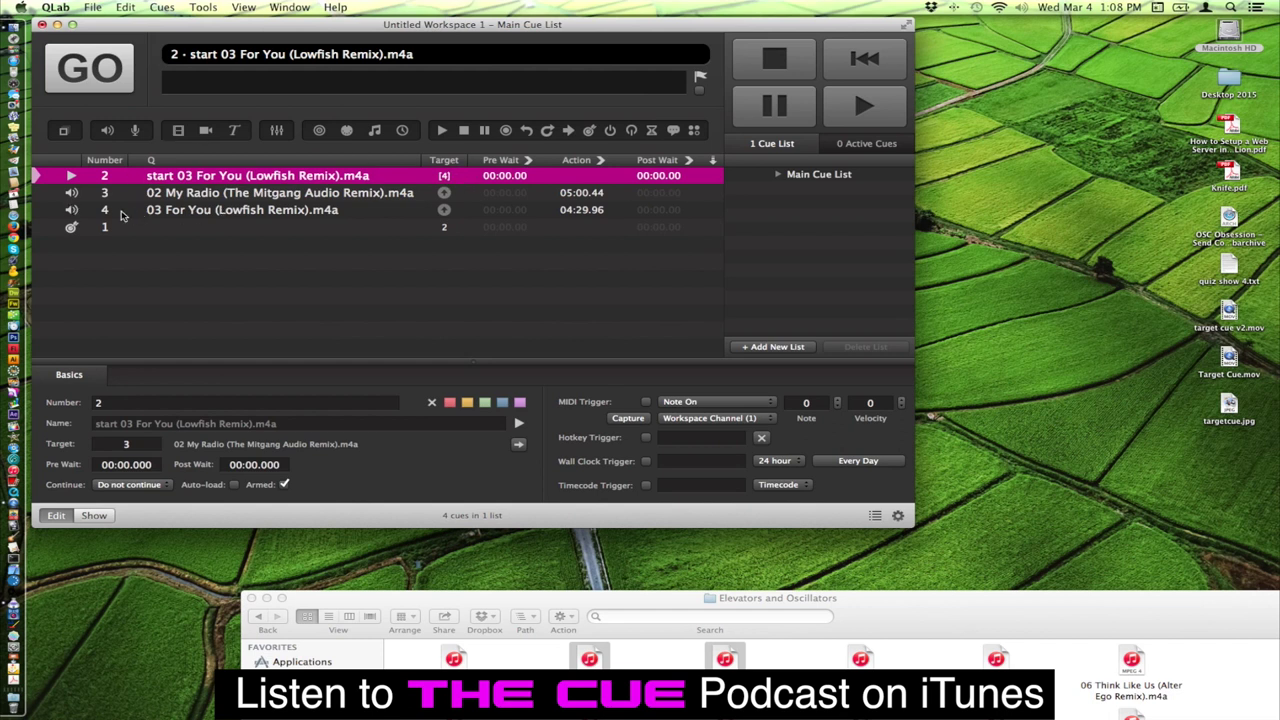
pyautogui.click(91, 80)
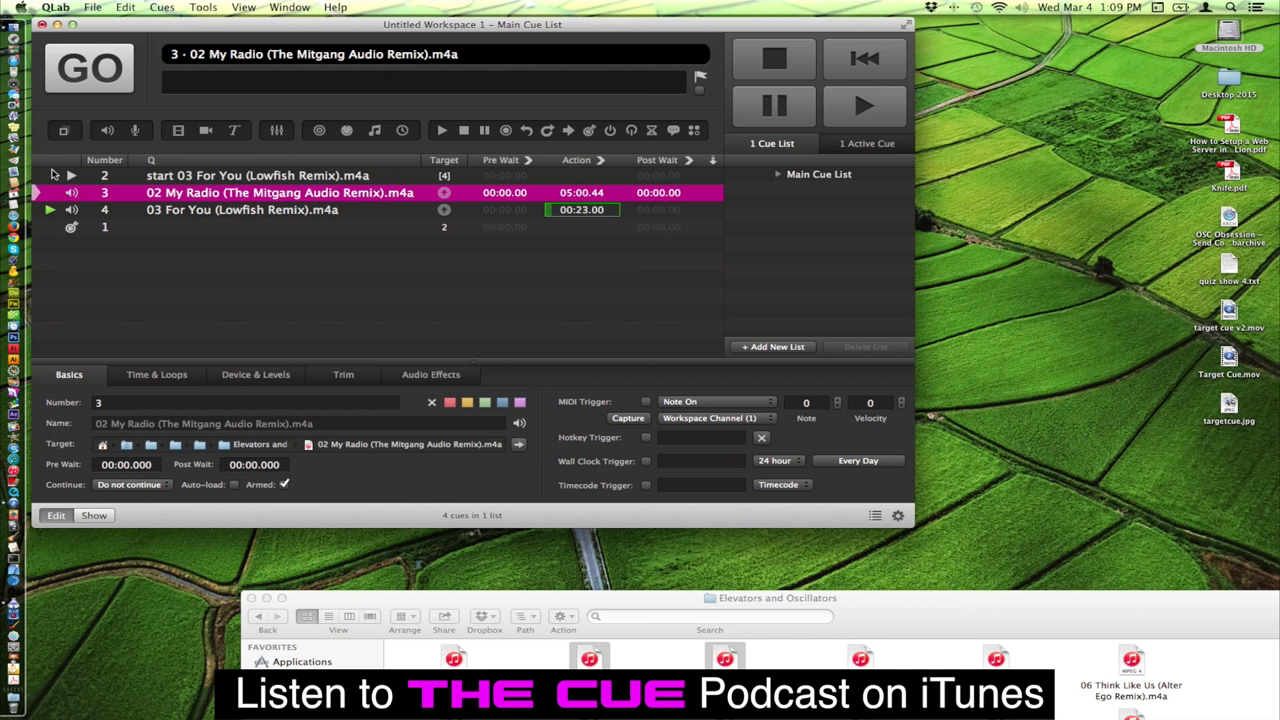
pyautogui.click(773, 65)
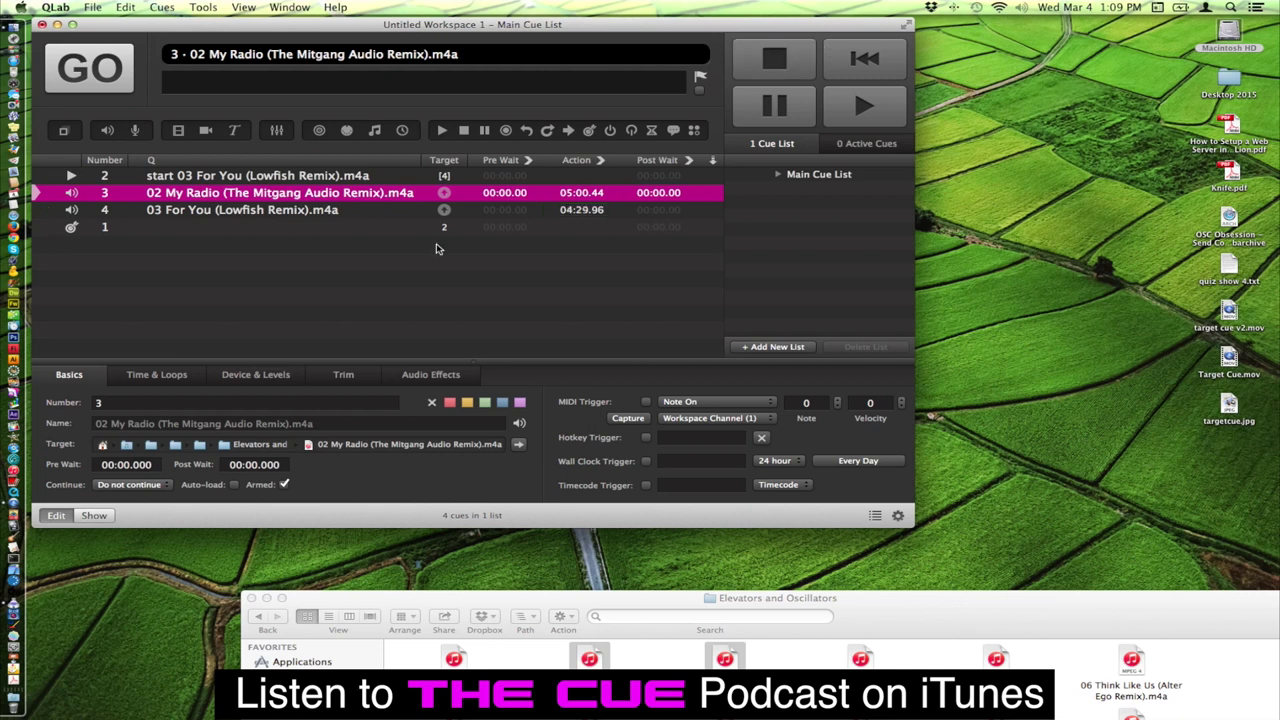
pyautogui.click(57, 176)
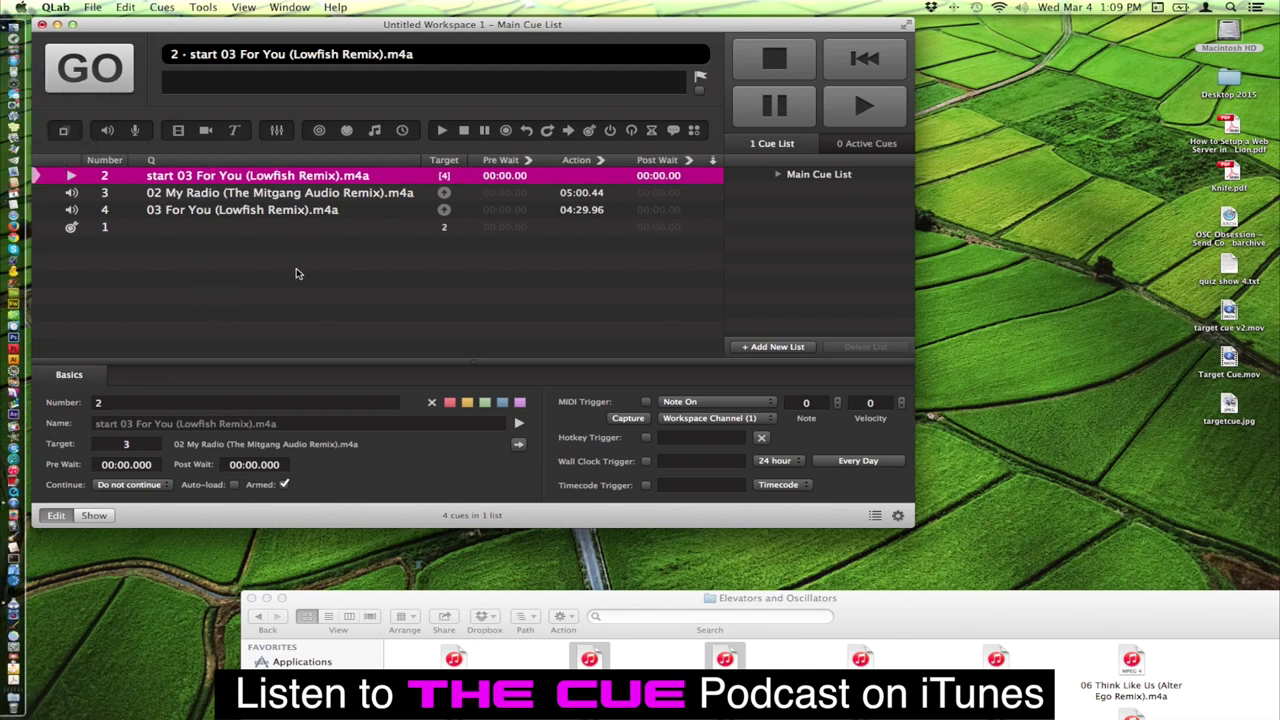
# Add Reset cue 5 targeting cue 2 and fire it to restore cue 2's target to cue 3
pyautogui.click(198, 229)
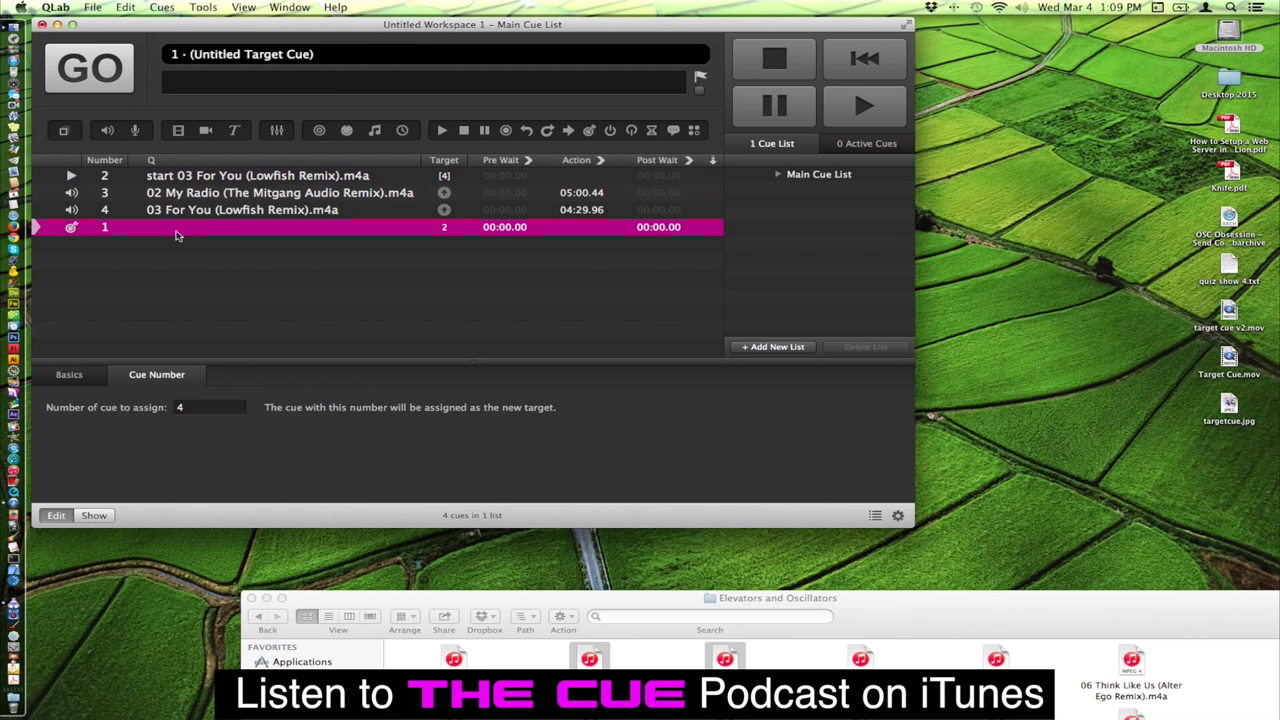
pyautogui.click(528, 131)
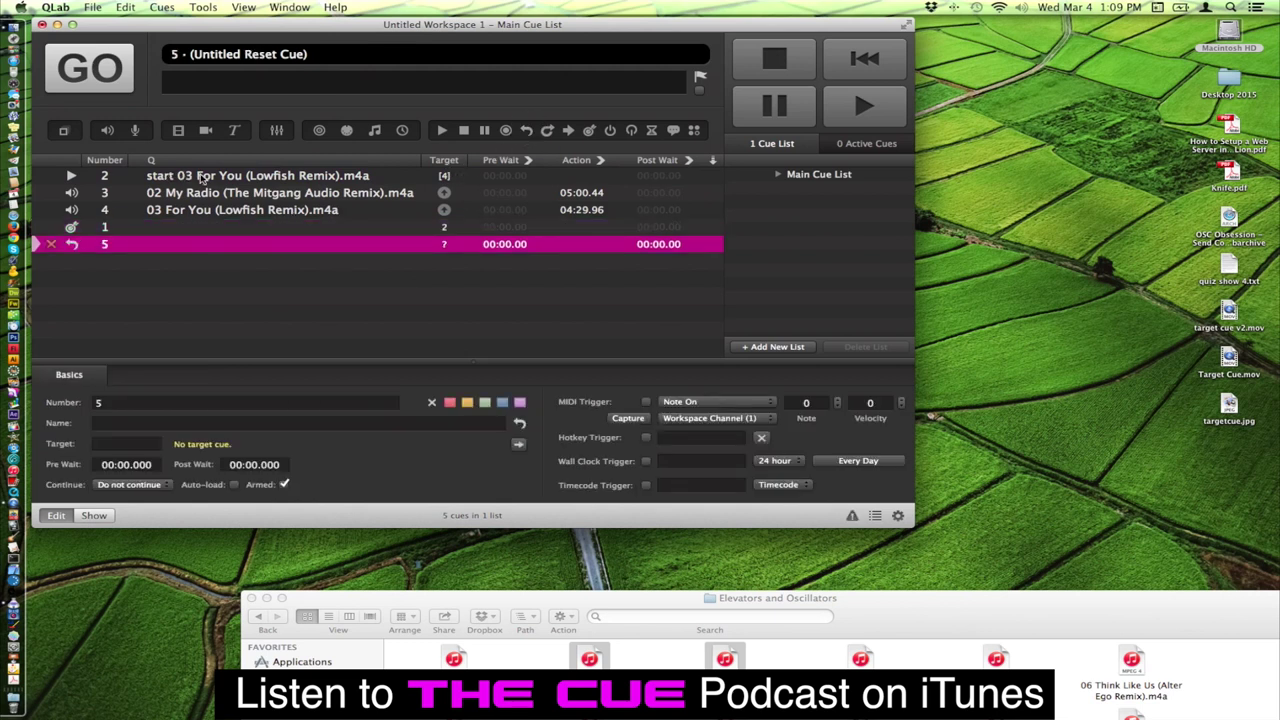
pyautogui.moveTo(200, 177); pyautogui.dragTo(136, 247)
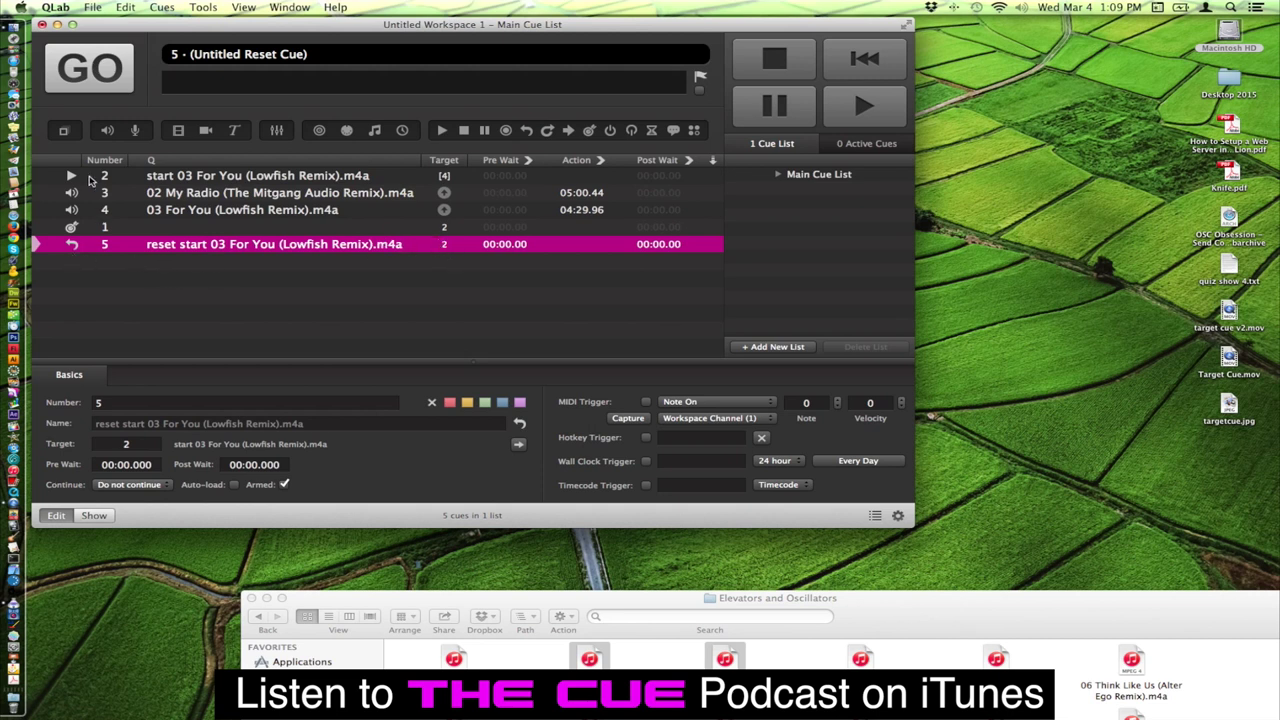
pyautogui.click(88, 72)
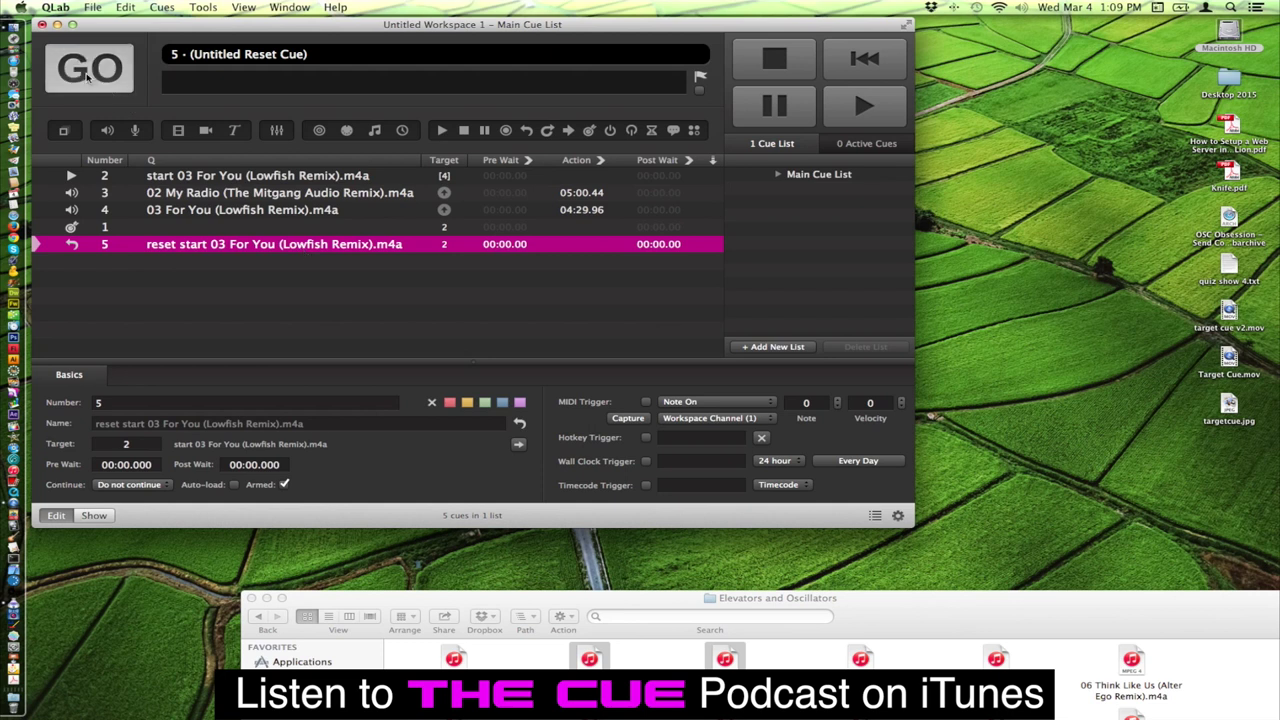
pyautogui.click(151, 228)
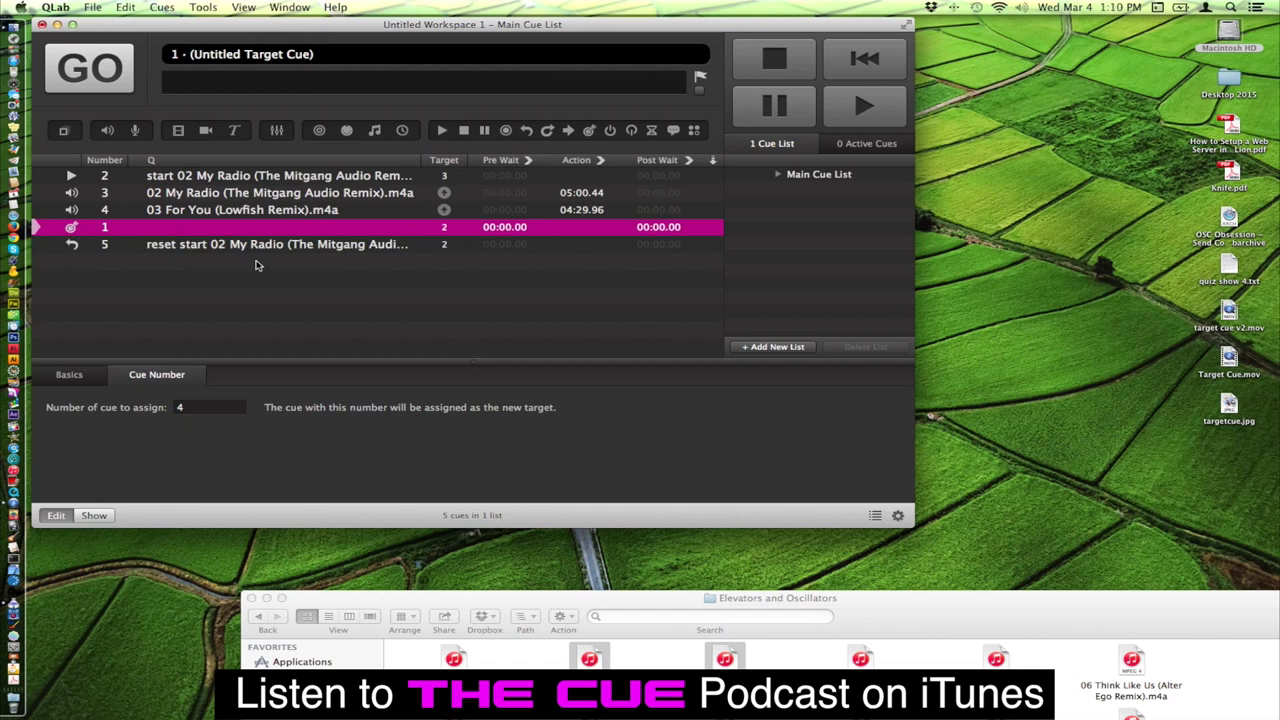
# Clear the cue selection by selecting an empty area of the cue list
pyautogui.click(172, 289)
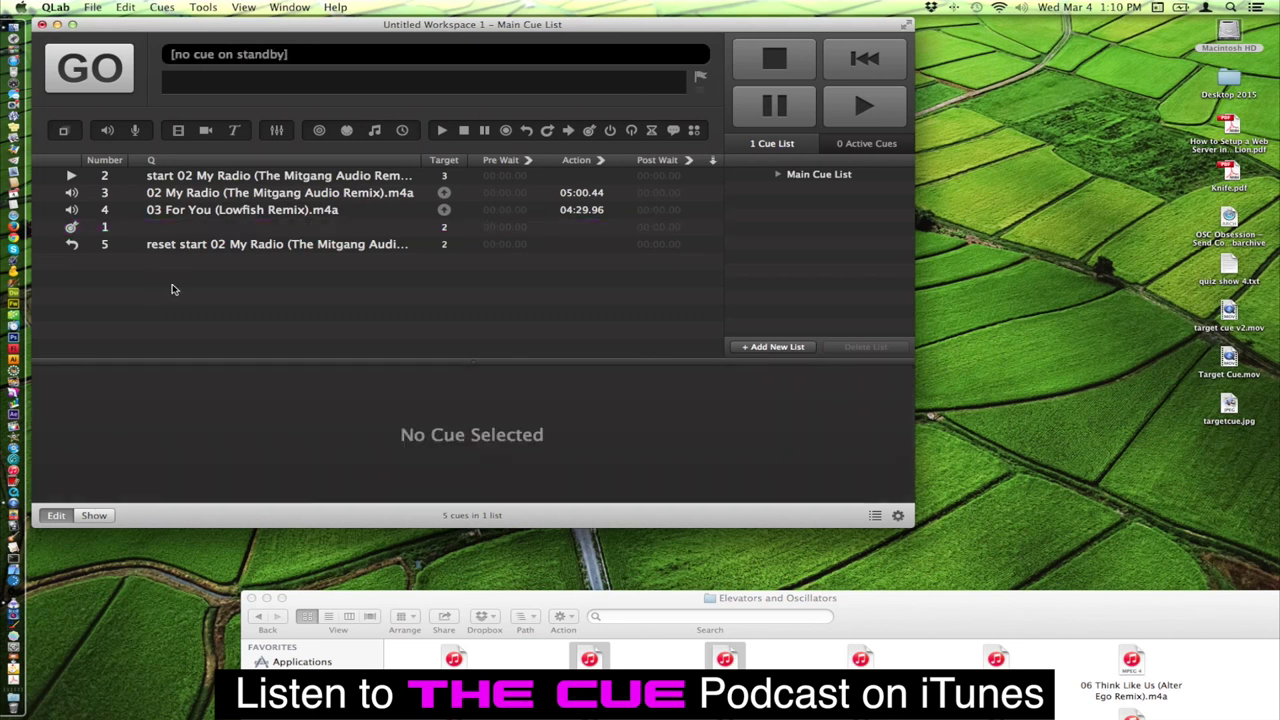